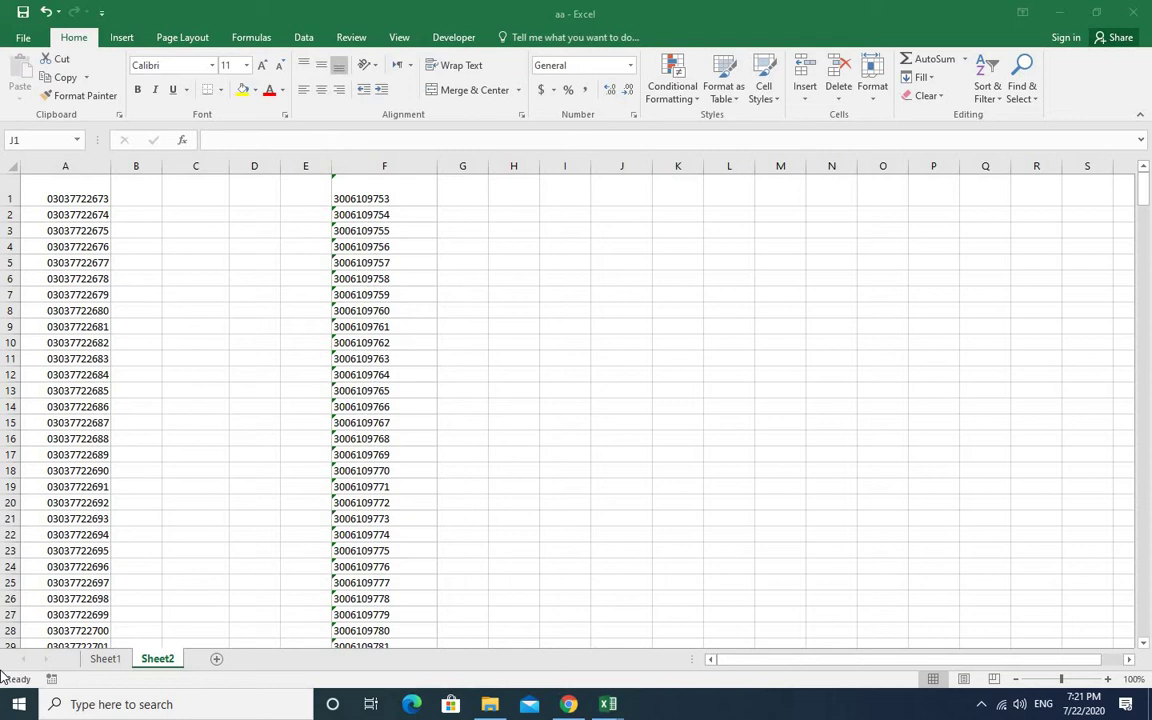
Examine the text-stored numbers in column F and the error-checking options offered for cell F1.
click(621, 190)
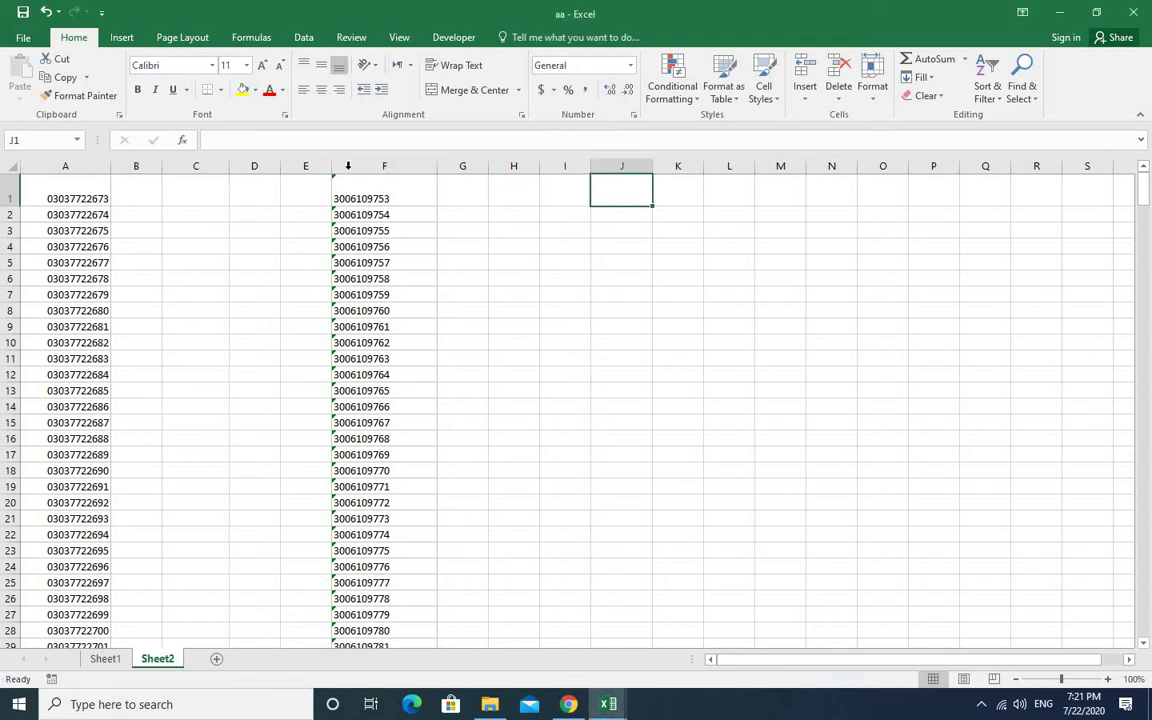
click(348, 166)
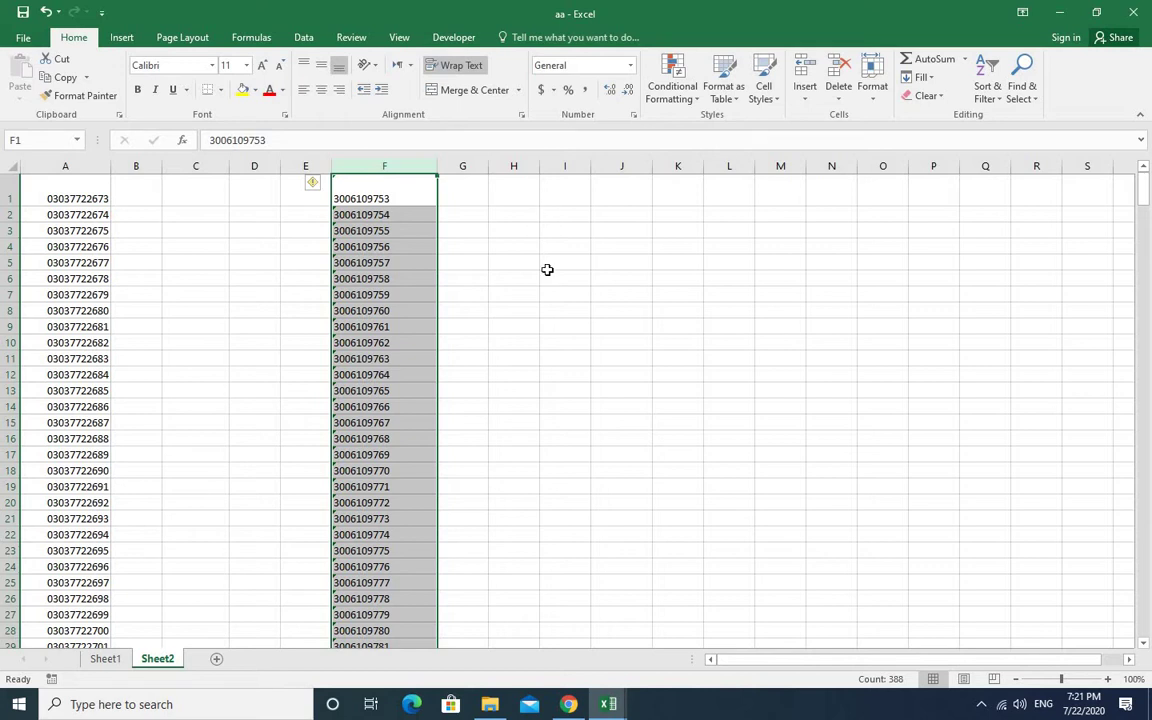
click(676, 329)
scroll(532, 398, down, 6)
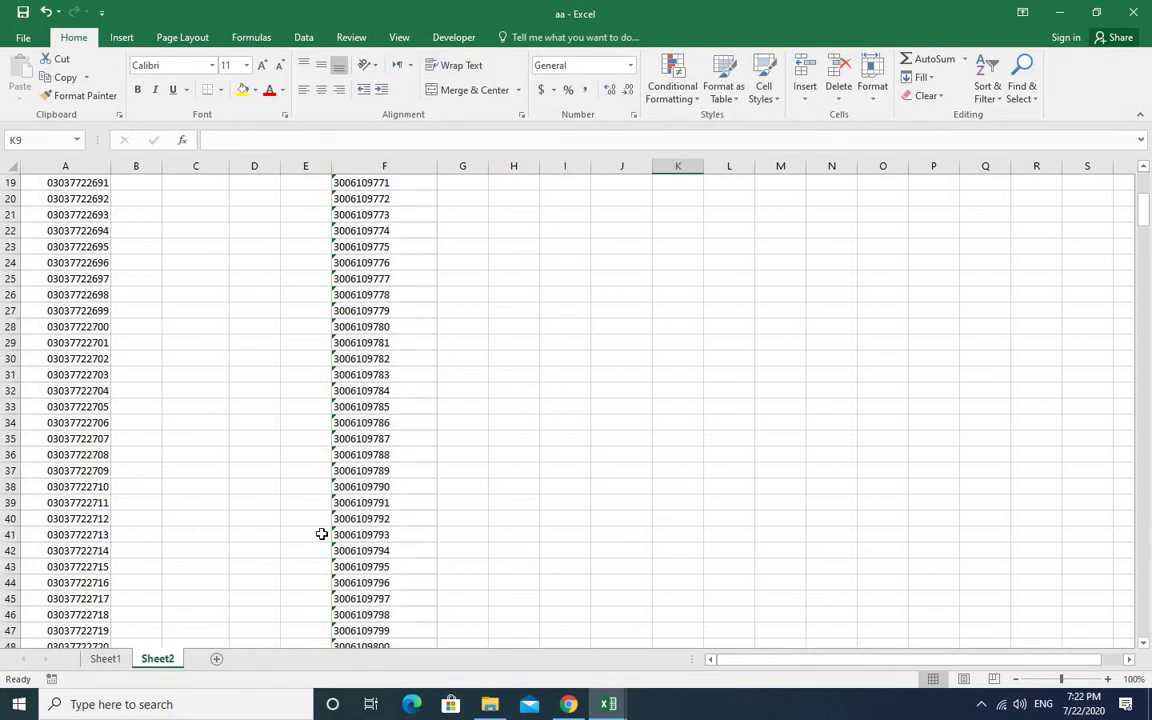
scroll(640, 400, up, 6)
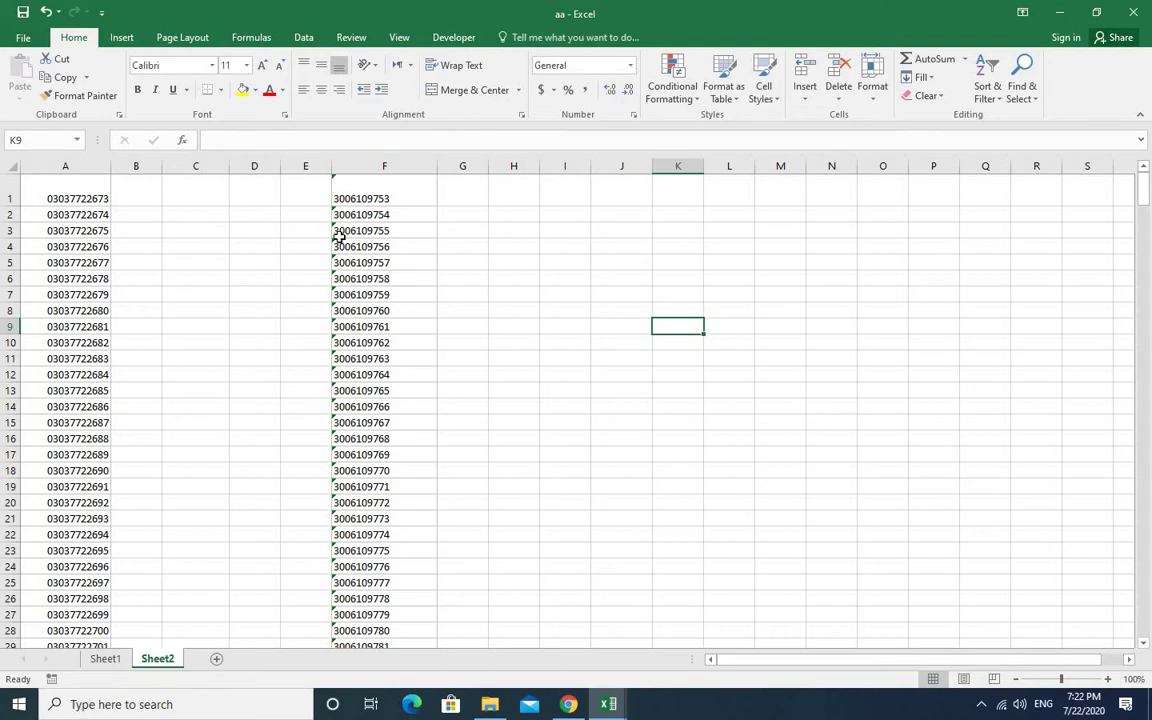
click(334, 180)
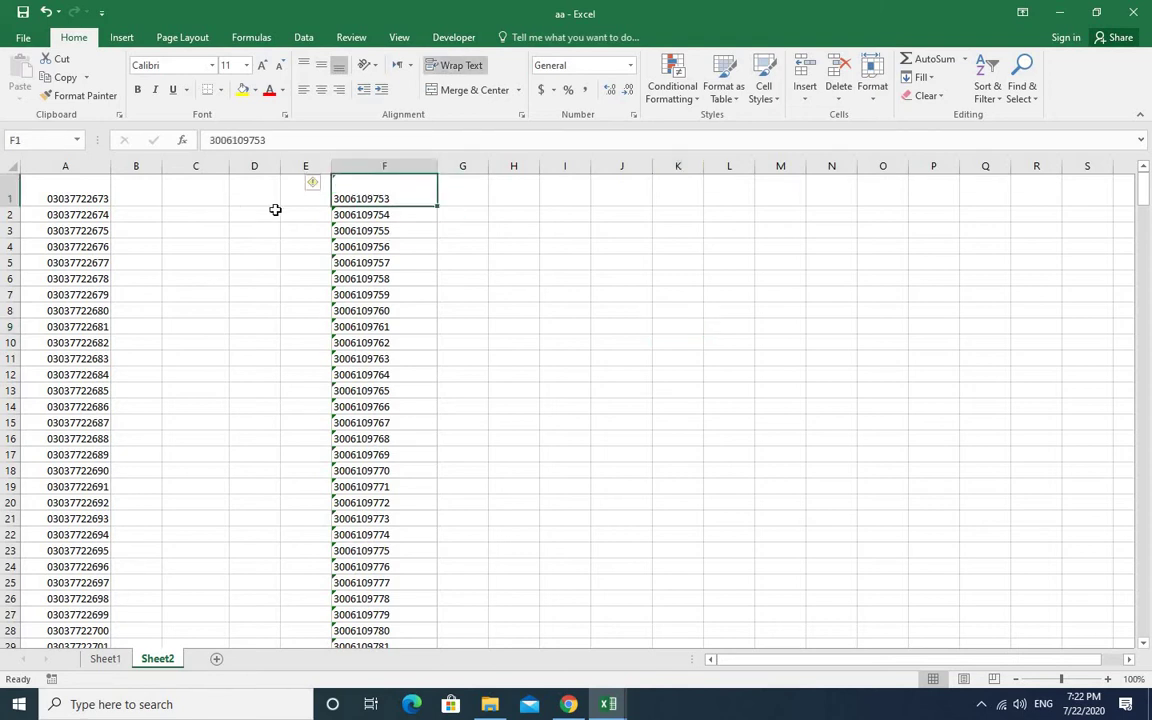
click(326, 186)
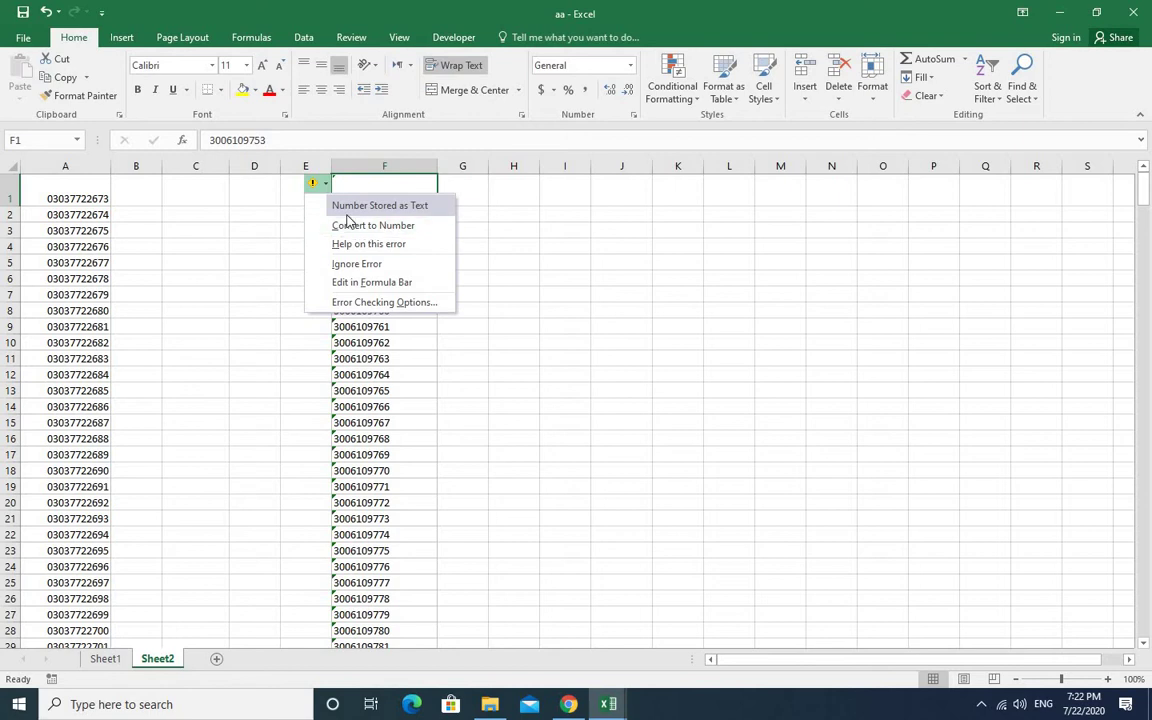
click(519, 235)
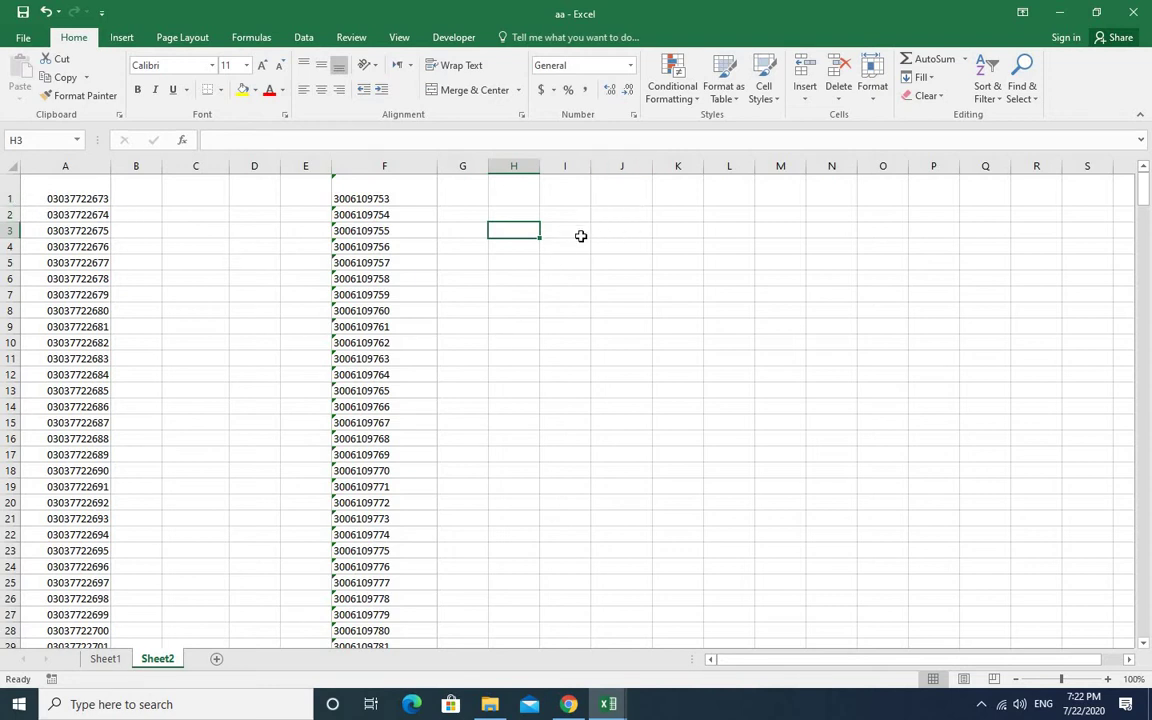
Convert all text-stored values in column F to numbers using the error-checking option Convert to Number.
click(327, 186)
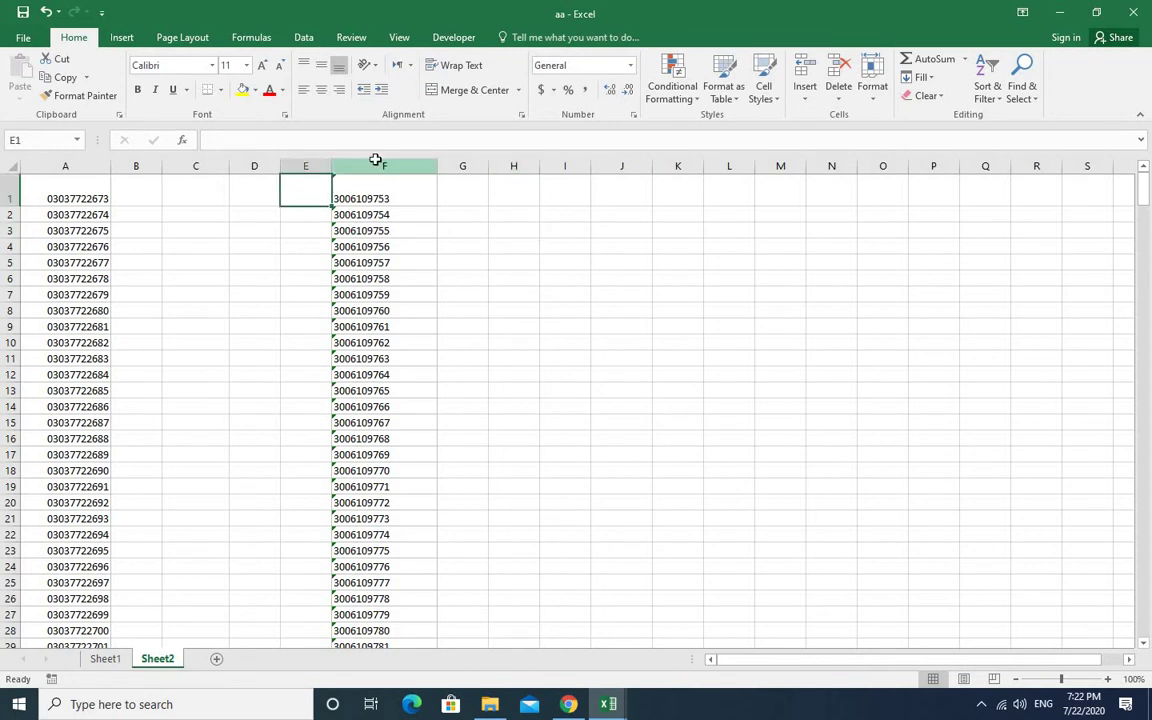
click(376, 166)
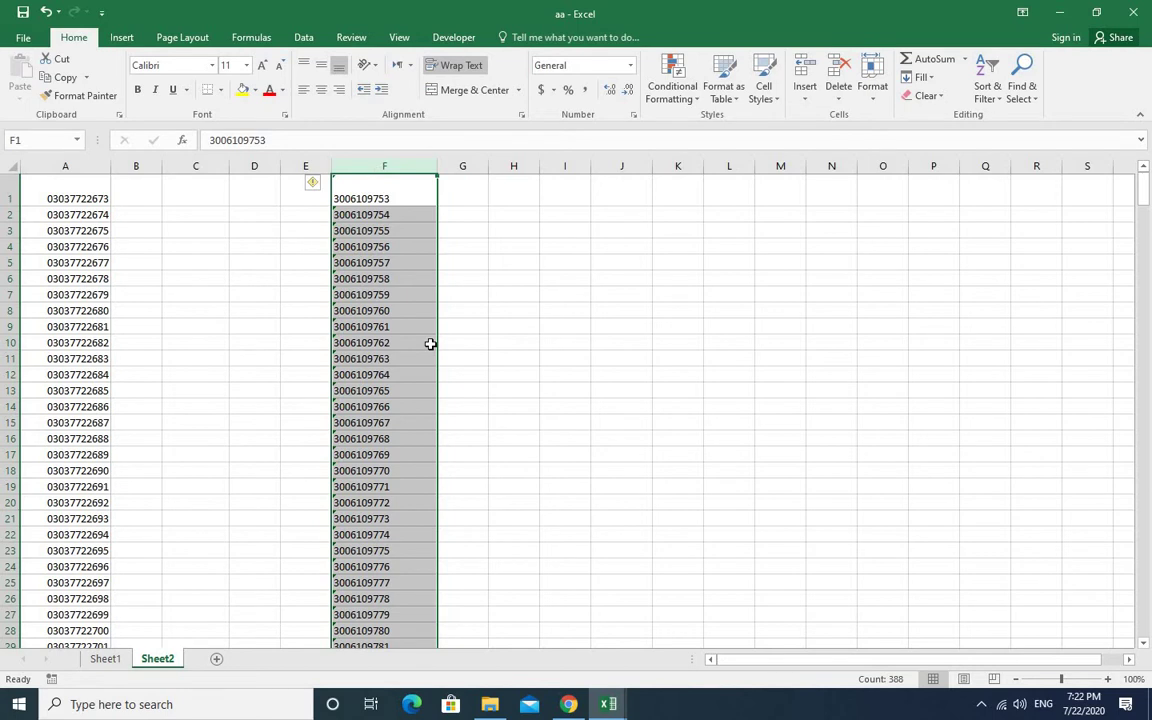
mouse_move(313, 187)
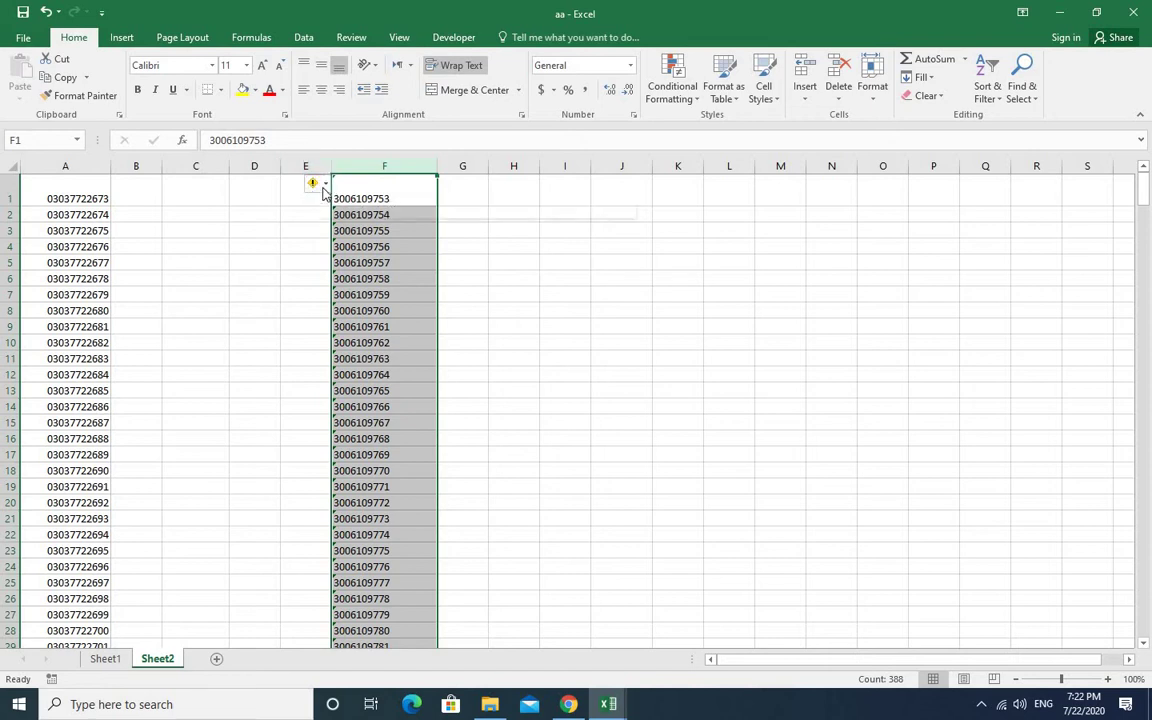
click(325, 185)
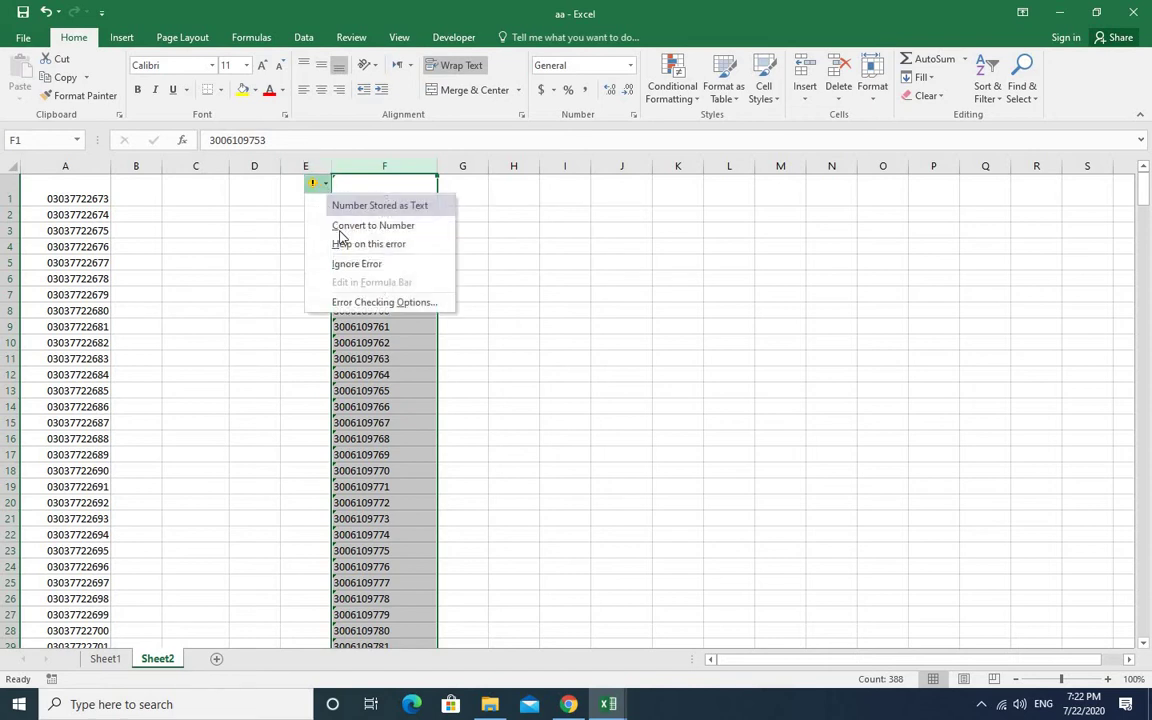
click(402, 225)
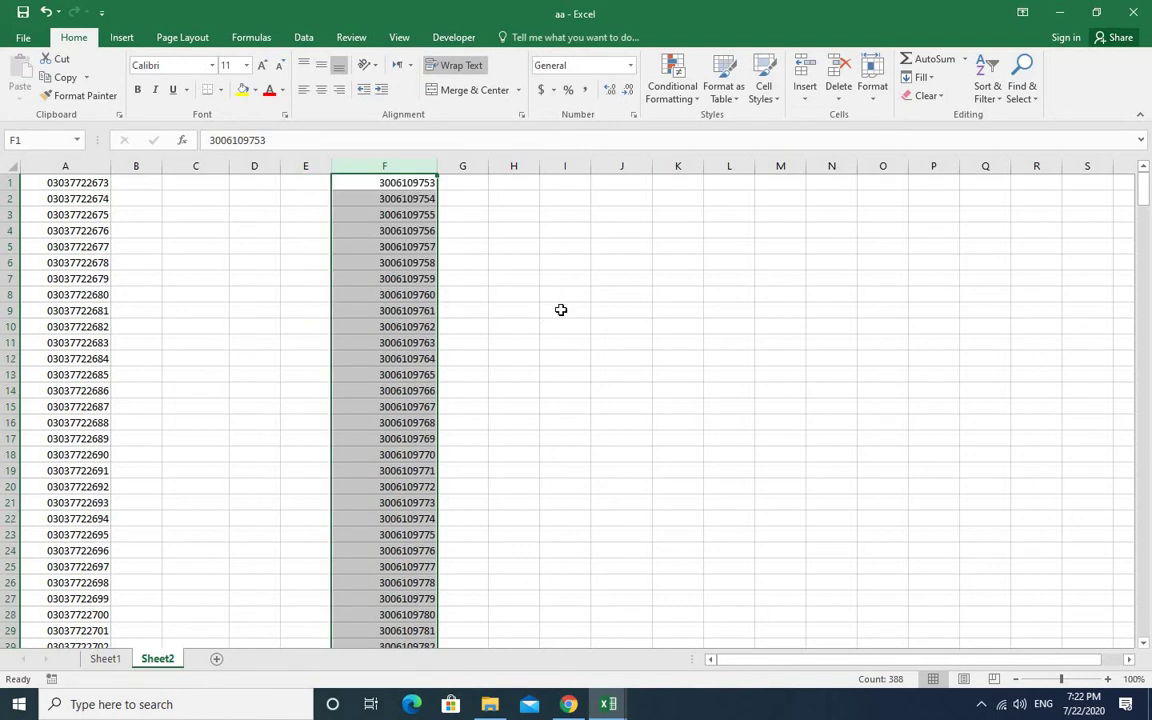
scroll(504, 410, down, 9)
scroll(504, 410, down, 8)
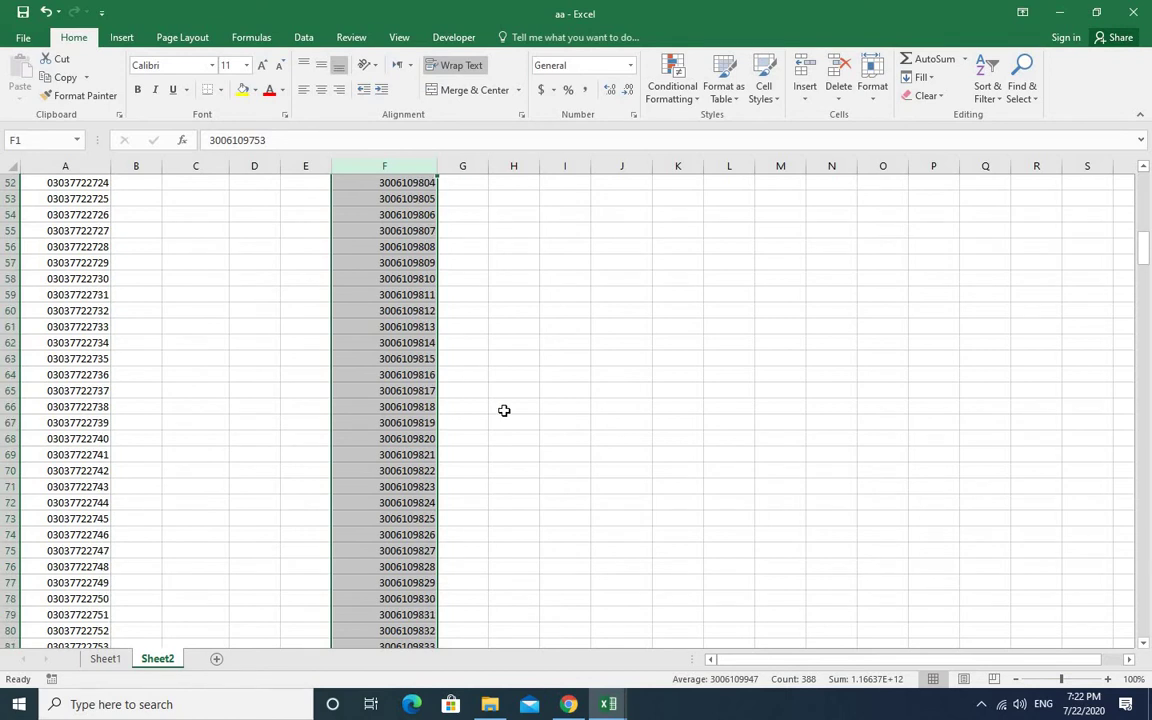
scroll(504, 410, down, 7)
scroll(504, 410, up, 20)
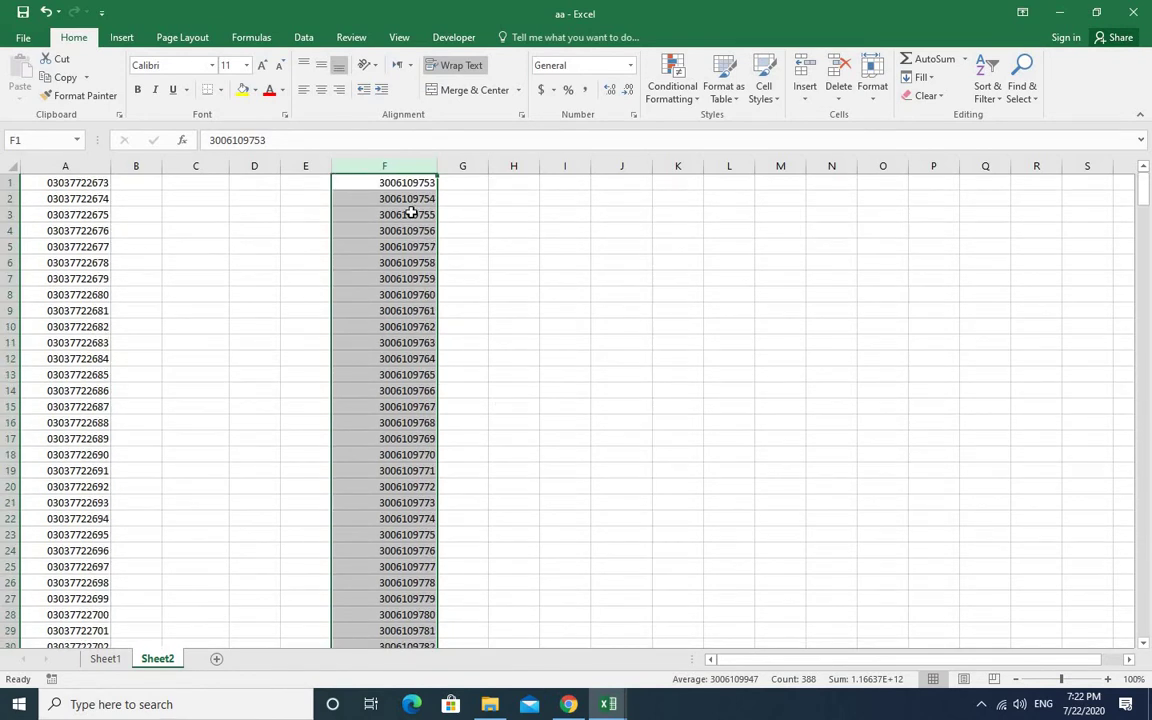
click(513, 358)
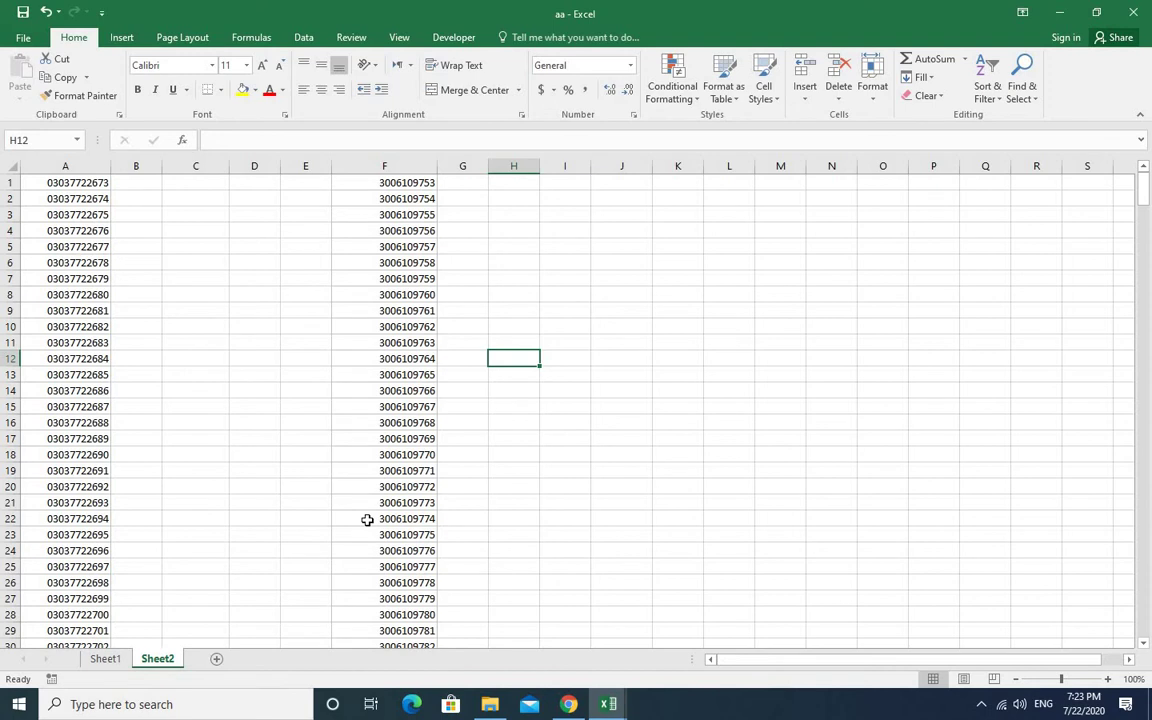
click(631, 66)
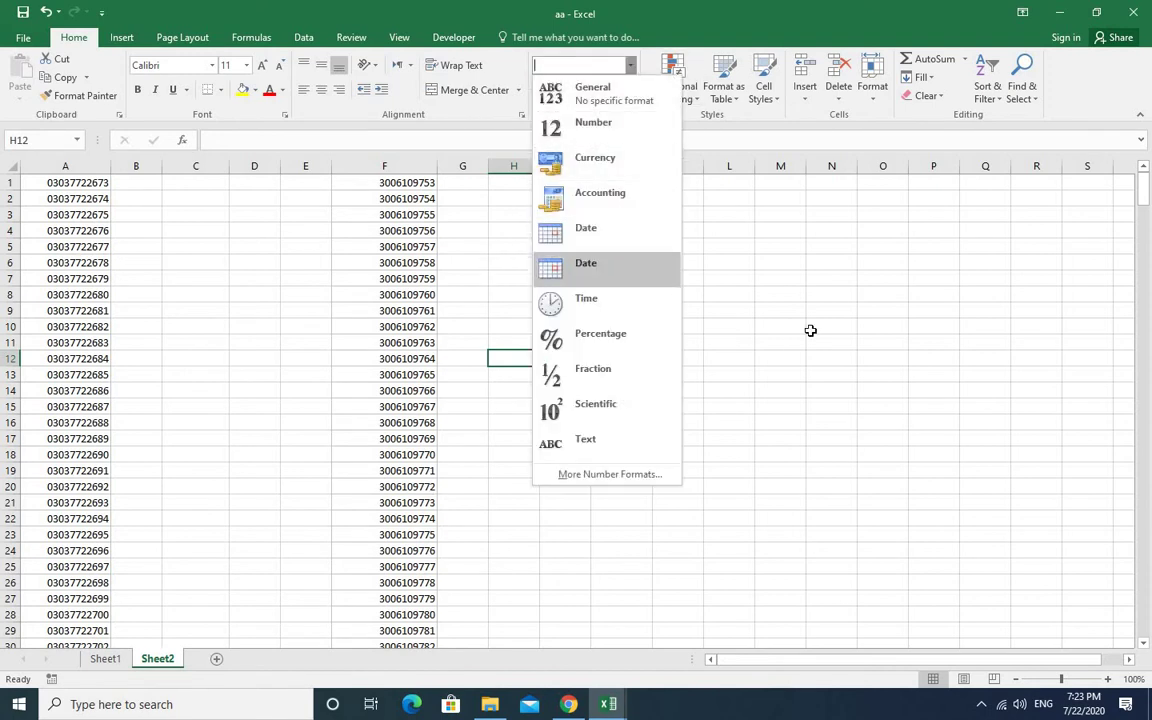
key(Escape)
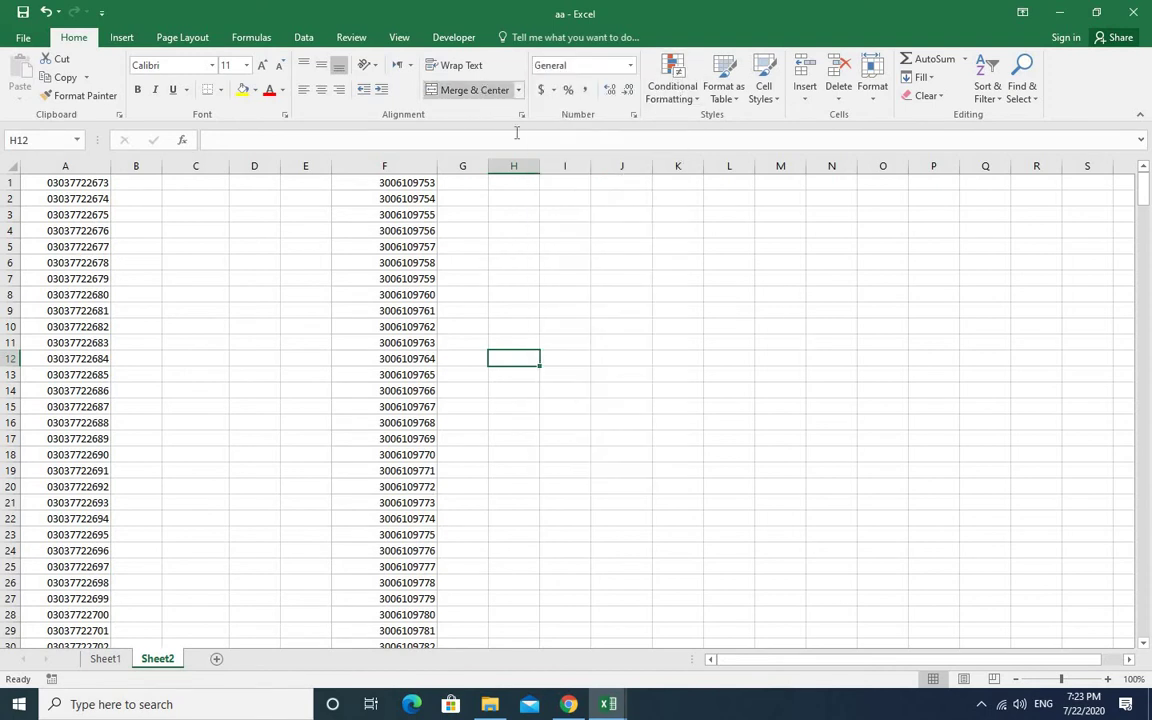
click(633, 115)
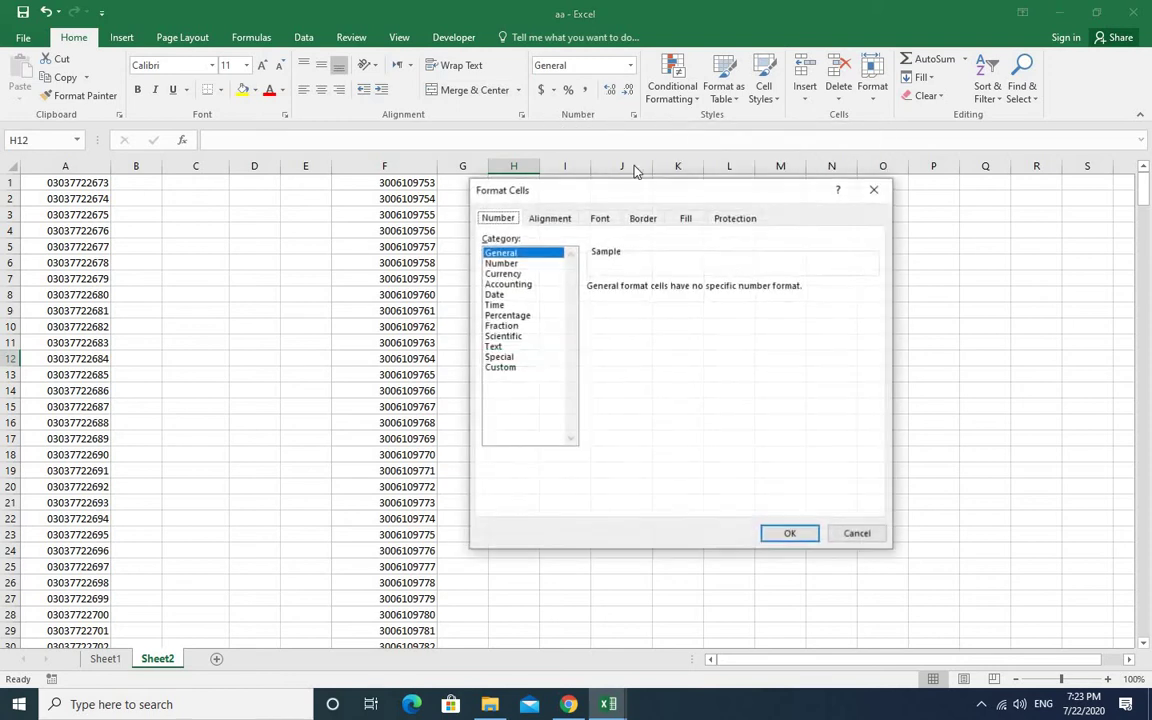
click(500, 368)
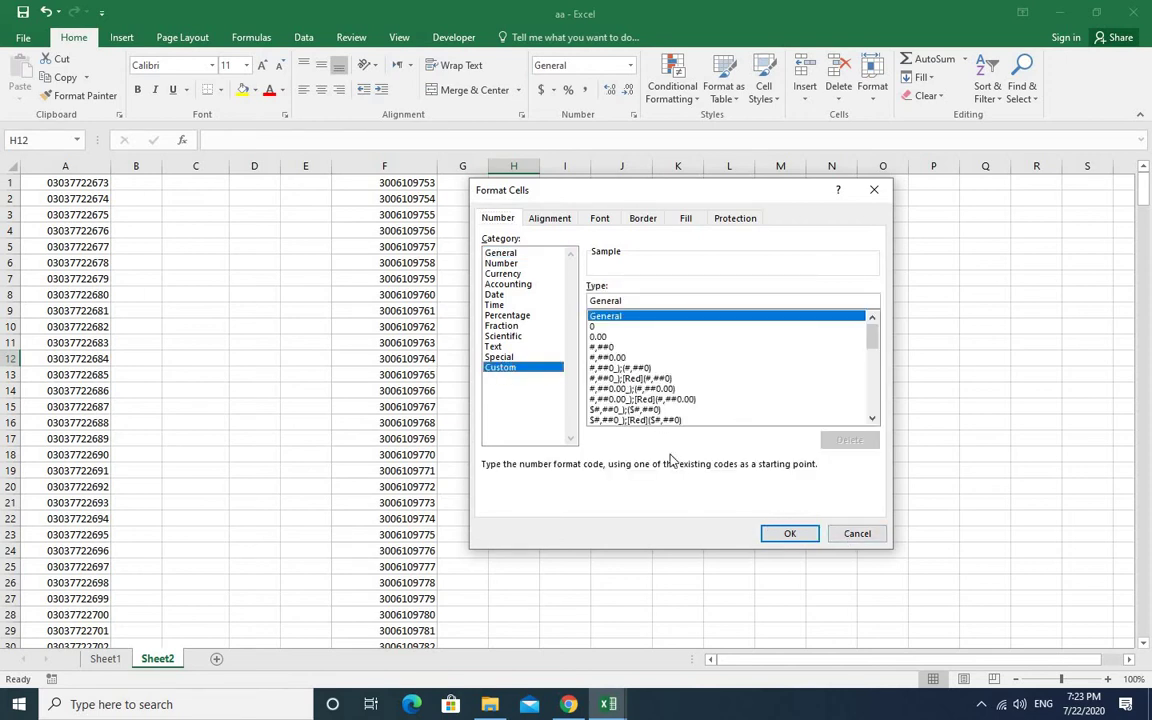
click(857, 535)
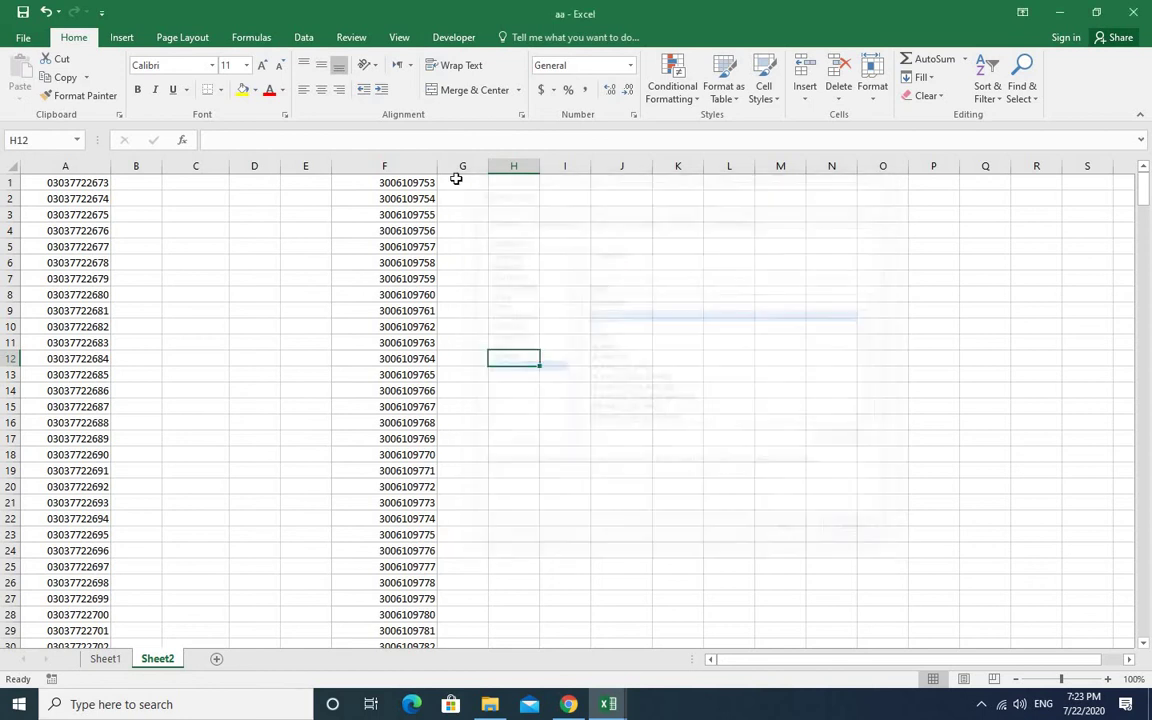
click(418, 168)
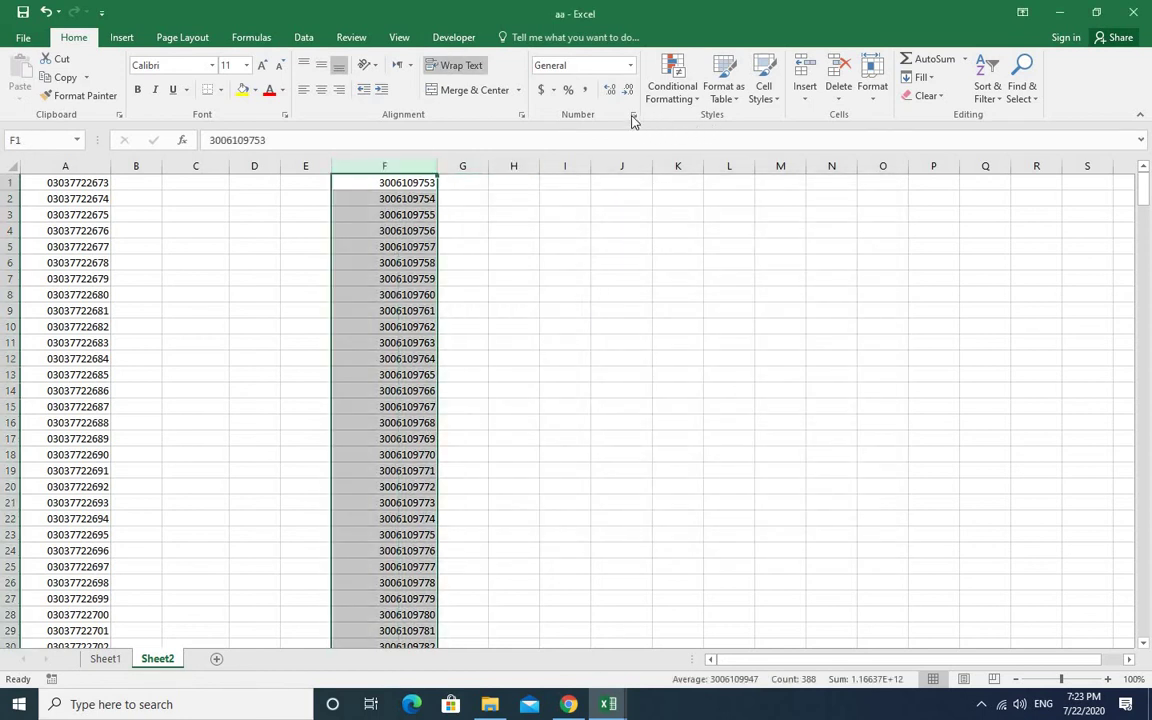
click(633, 115)
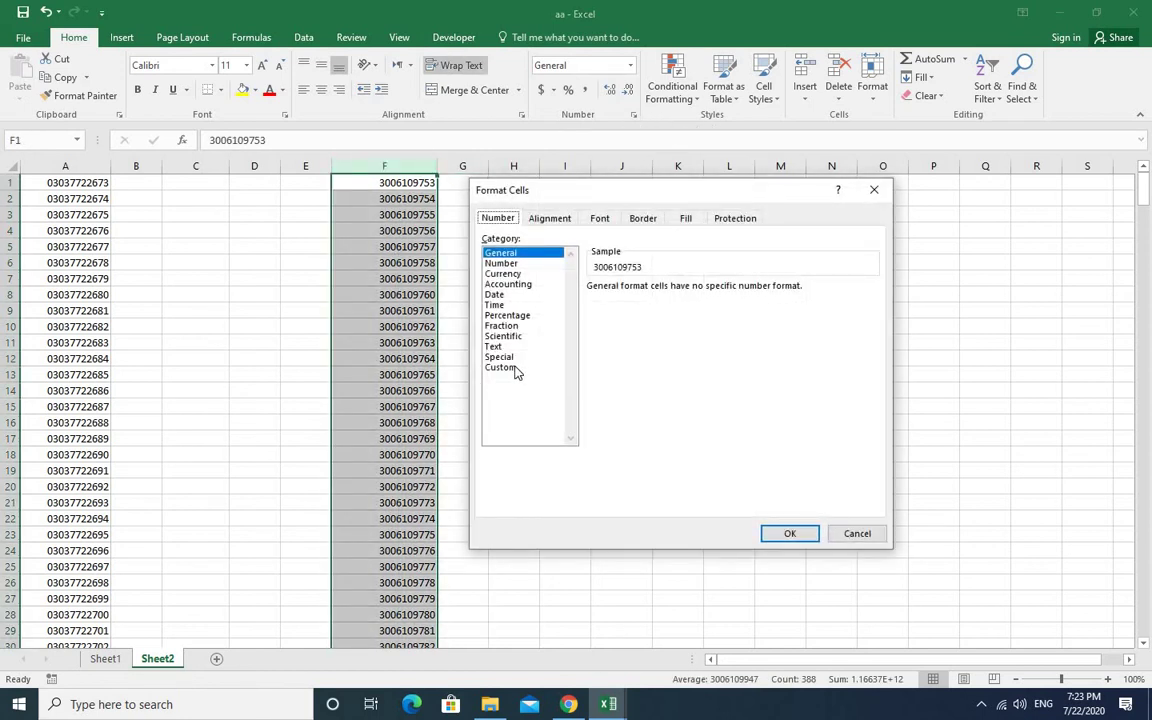
click(510, 368)
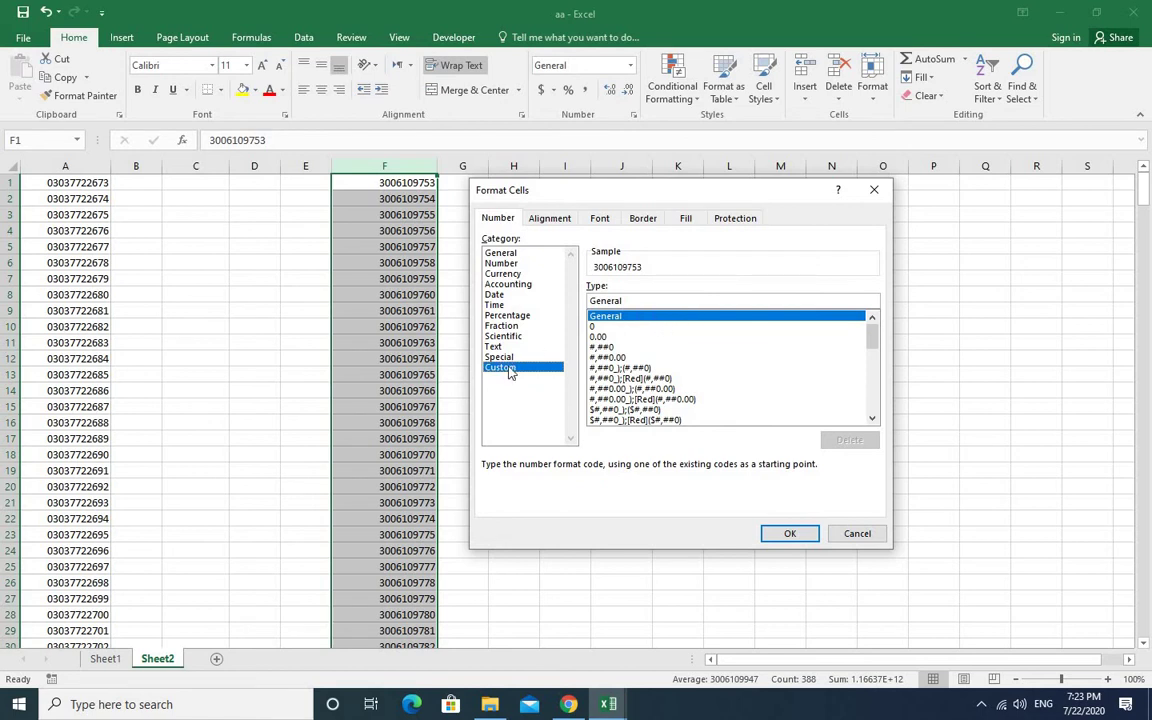
double_click(635, 301)
text(00000000)
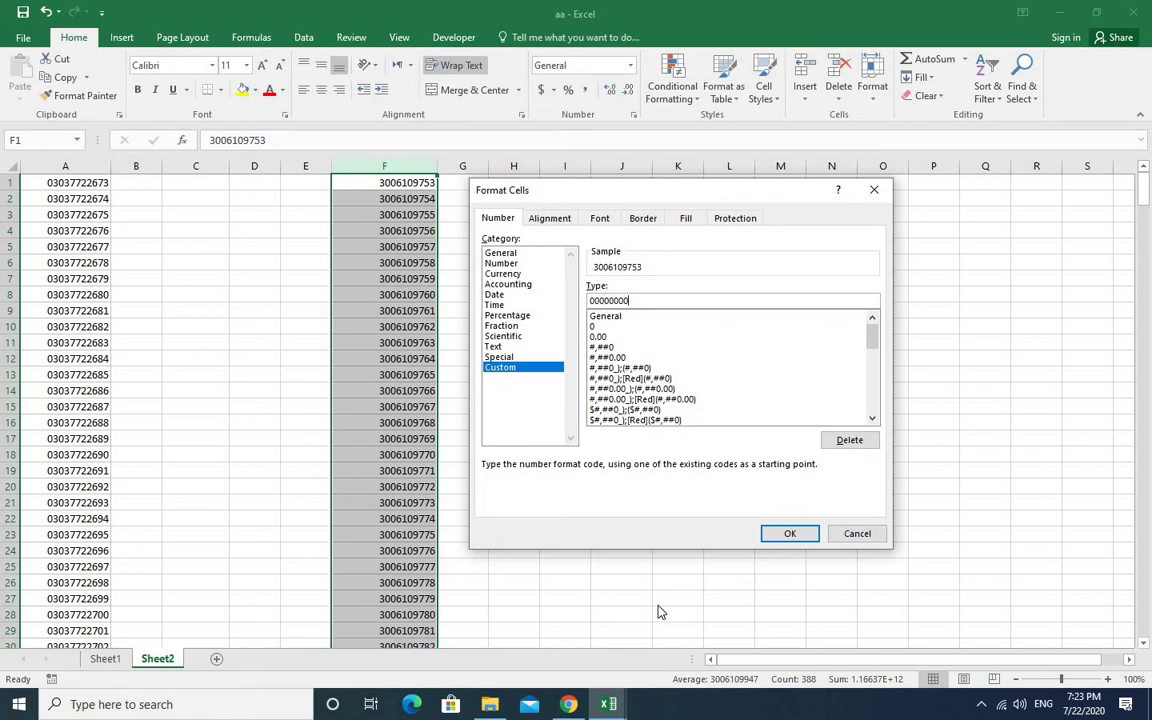
text(000)
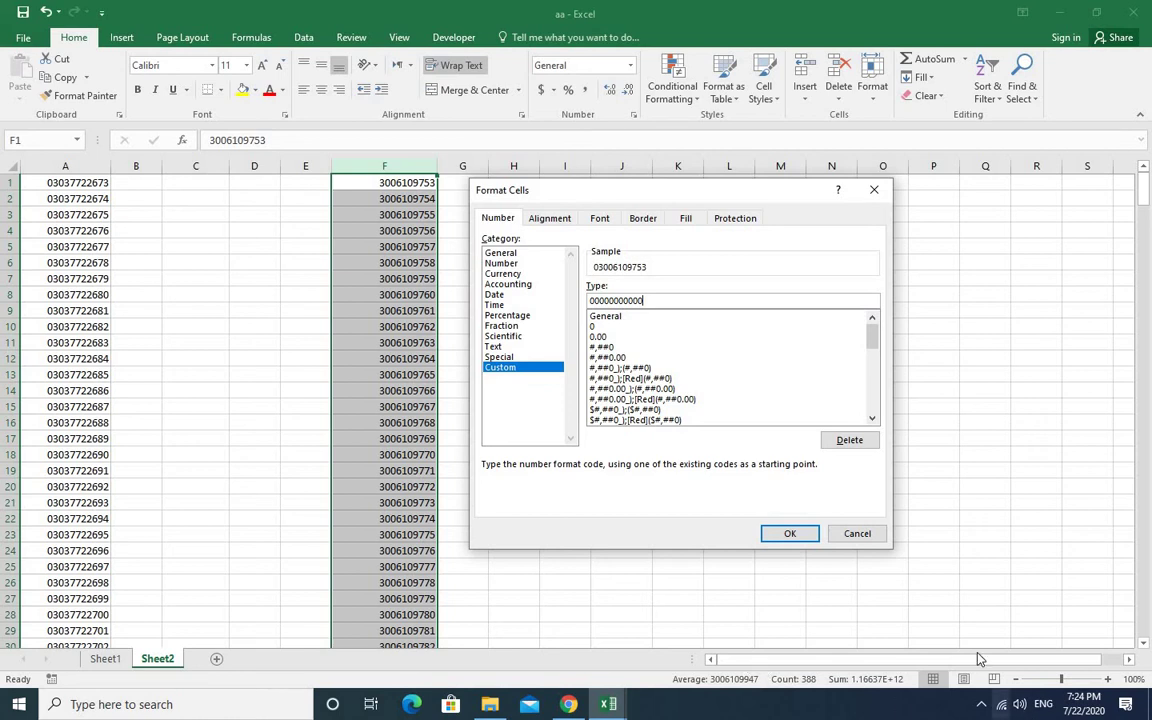
click(800, 533)
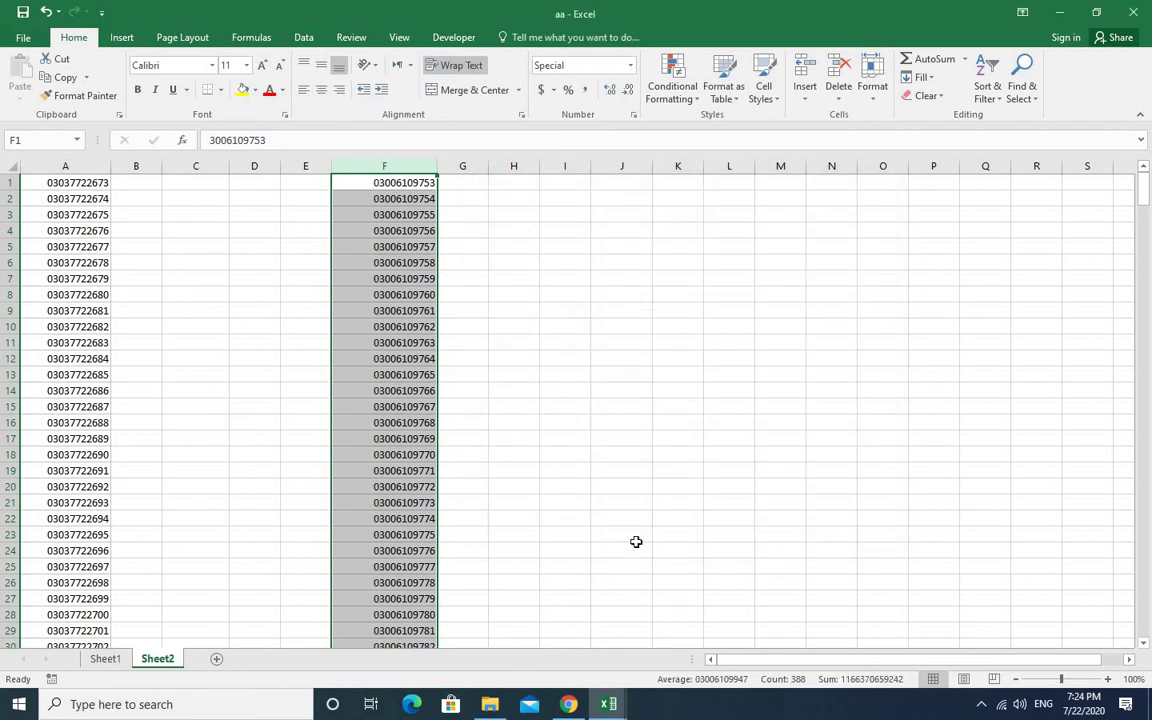
Examine the reformatted phone numbers in column F down to the last filled row and back up.
scroll(437, 488, down, 5)
scroll(421, 380, down, 15)
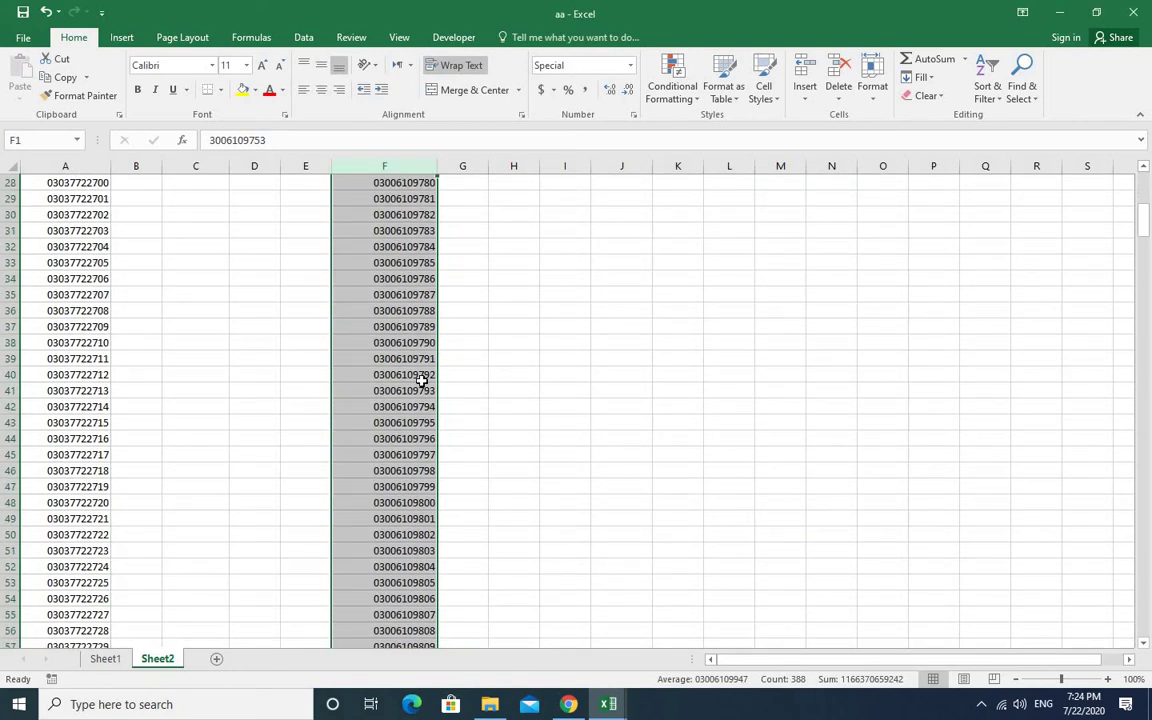
scroll(415, 401, down, 20)
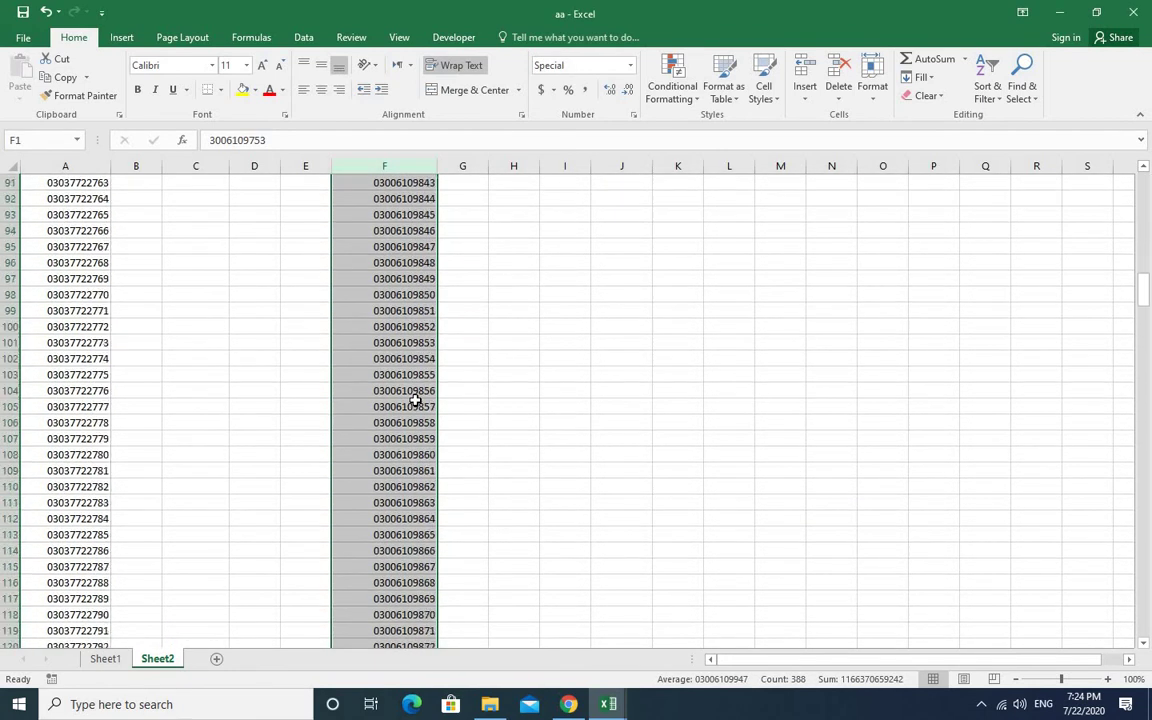
scroll(415, 401, down, 20)
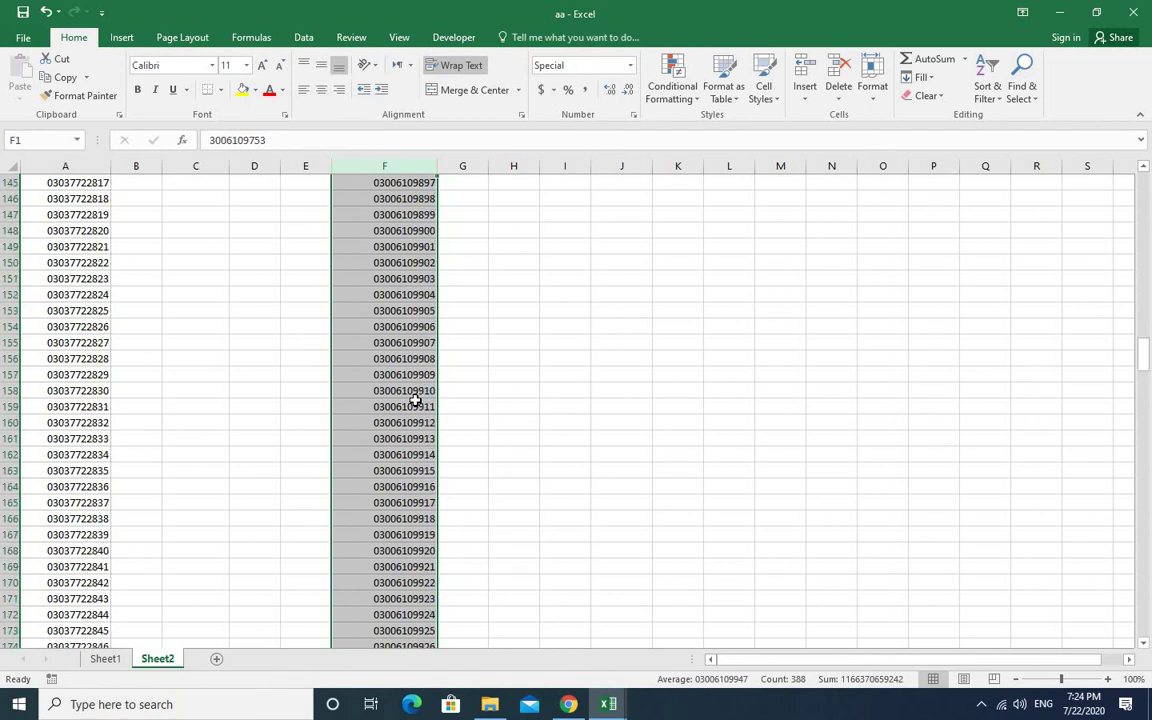
scroll(415, 401, down, 14)
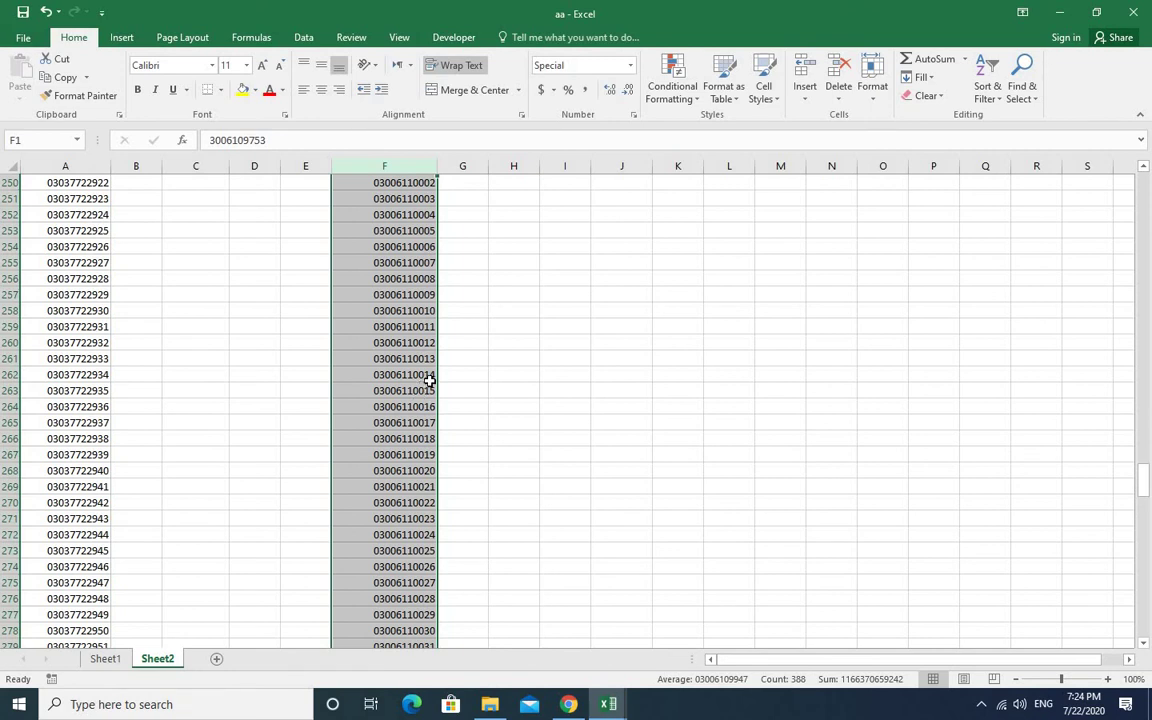
scroll(429, 381, down, 20)
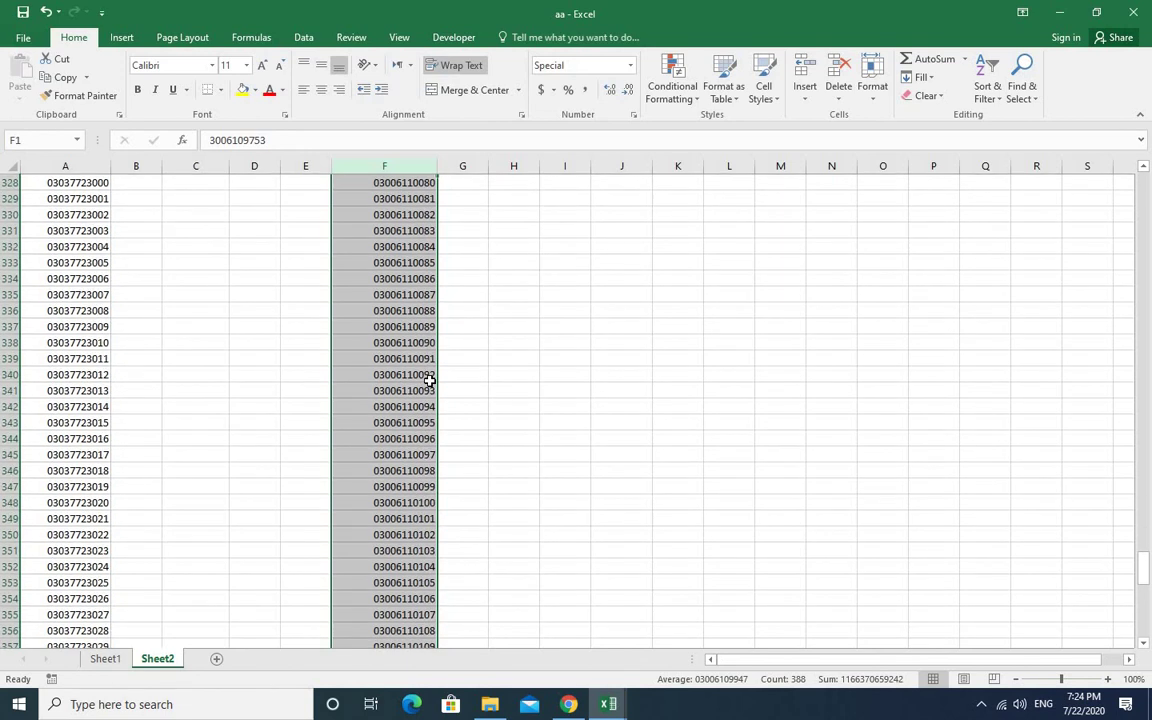
scroll(429, 381, down, 17)
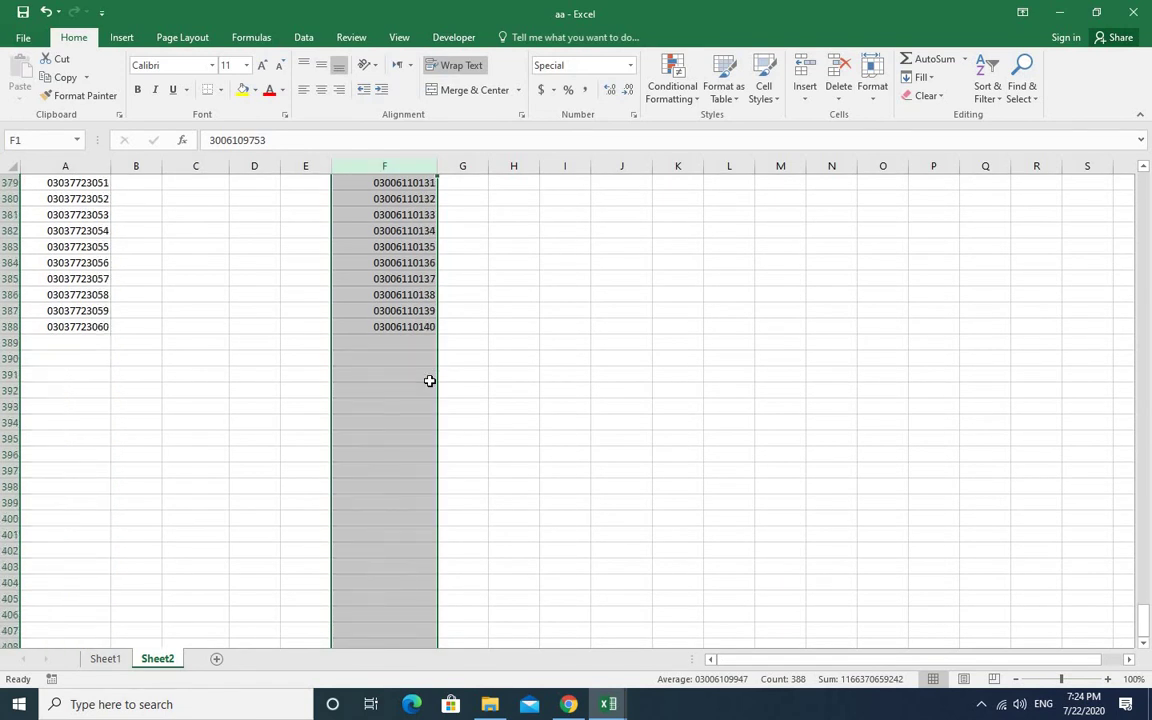
scroll(429, 381, down, 1)
scroll(486, 363, up, 14)
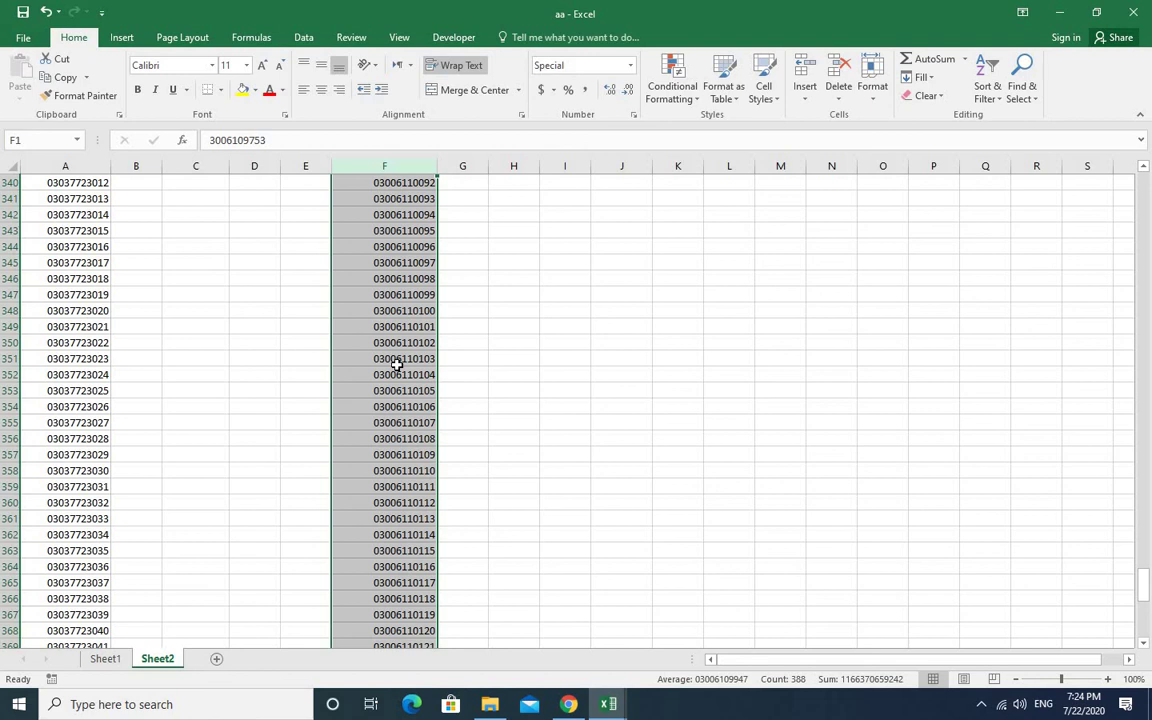
scroll(395, 378, up, 20)
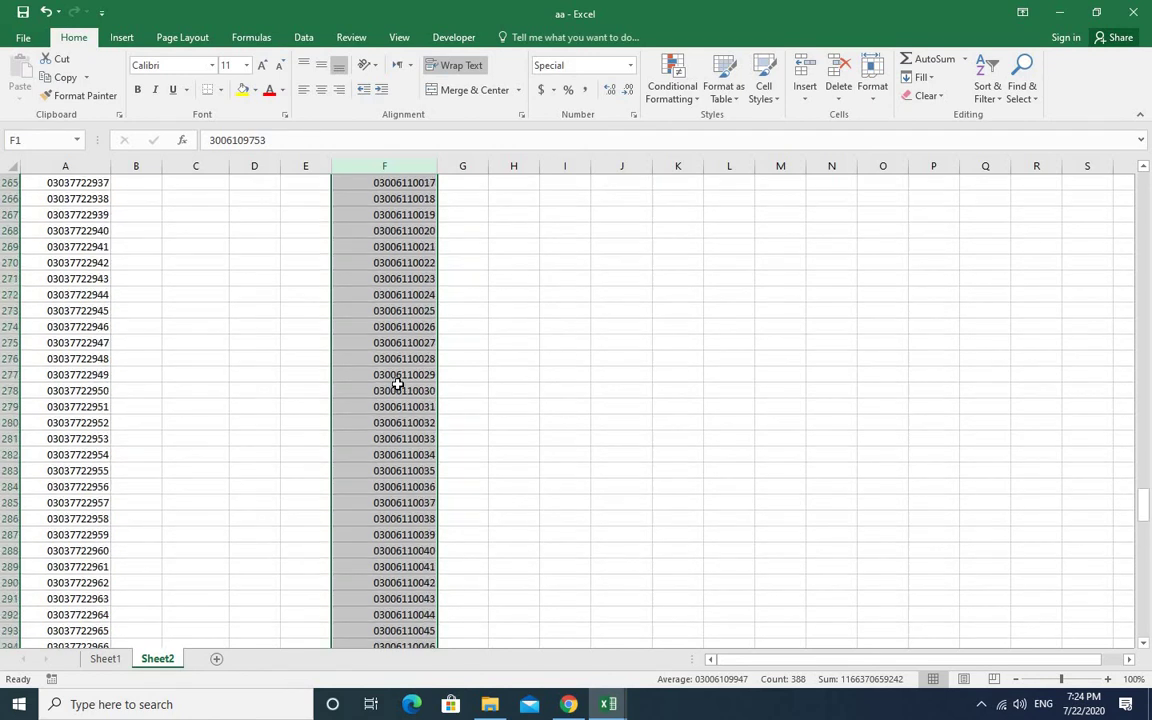
scroll(397, 384, up, 20)
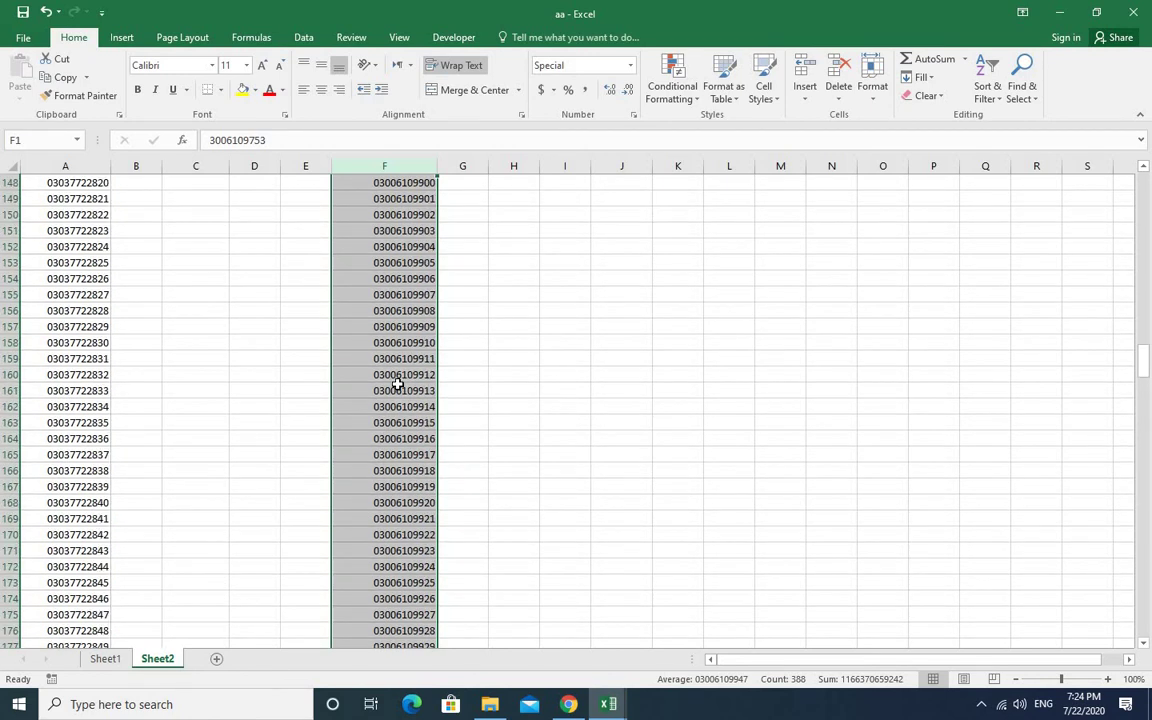
scroll(397, 380, up, 7)
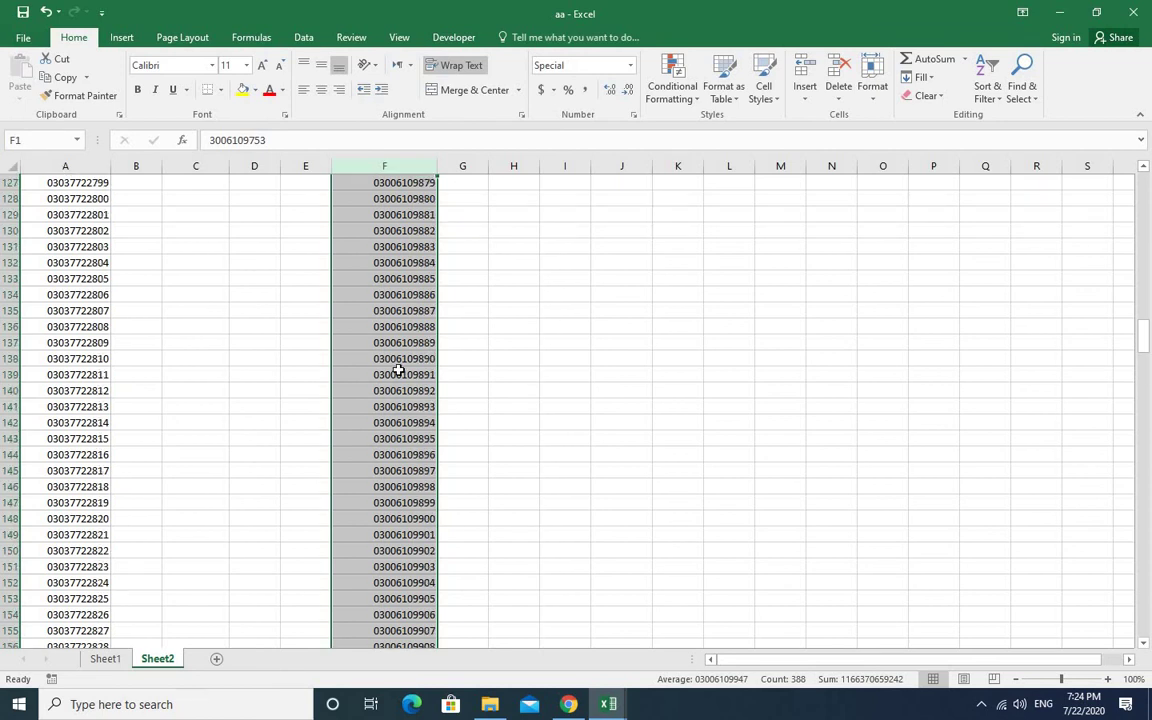
scroll(398, 371, up, 14)
scroll(398, 371, up, 11)
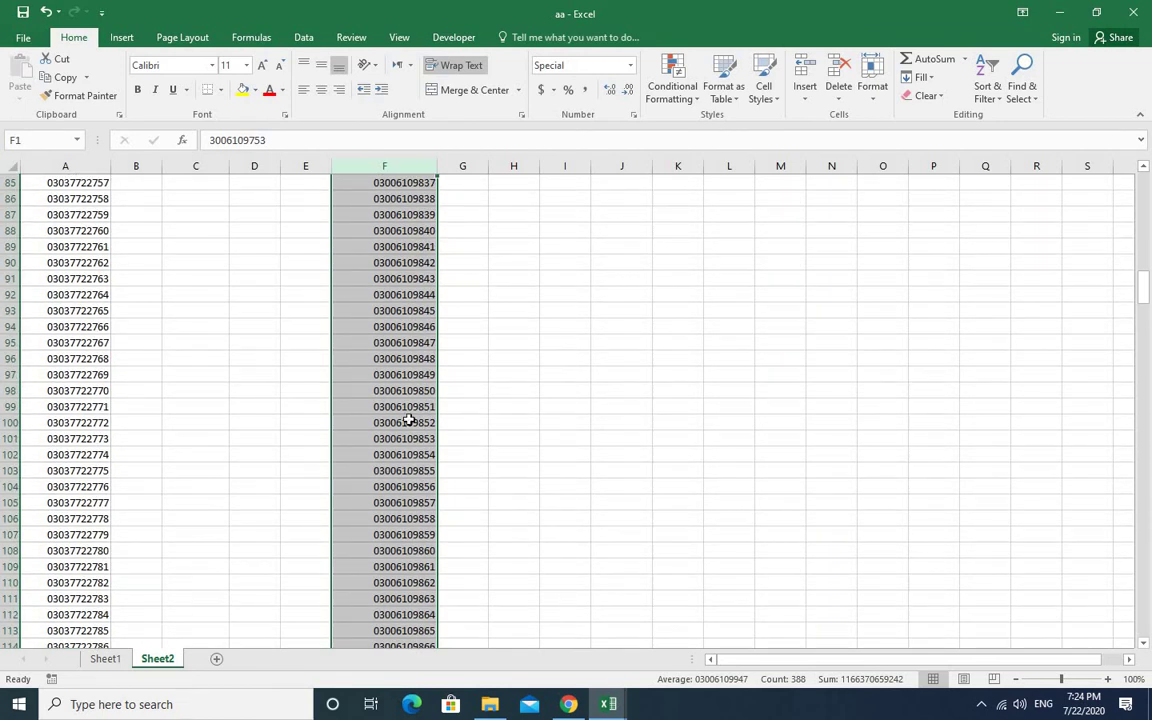
scroll(418, 452, up, 17)
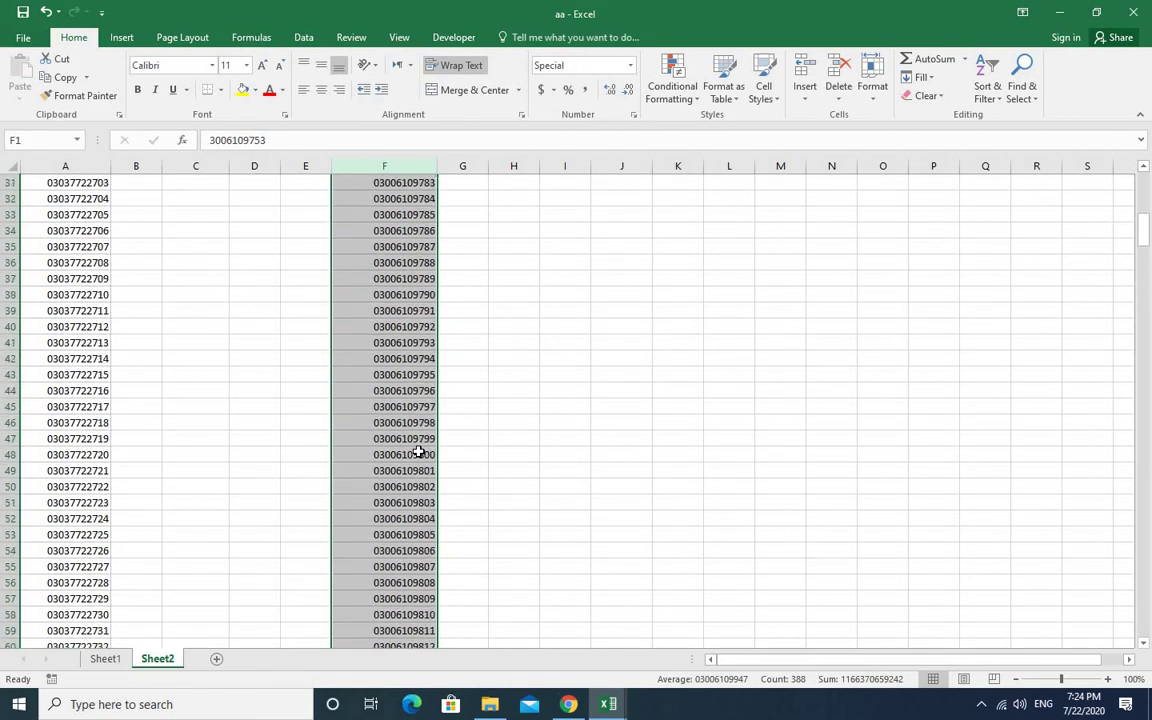